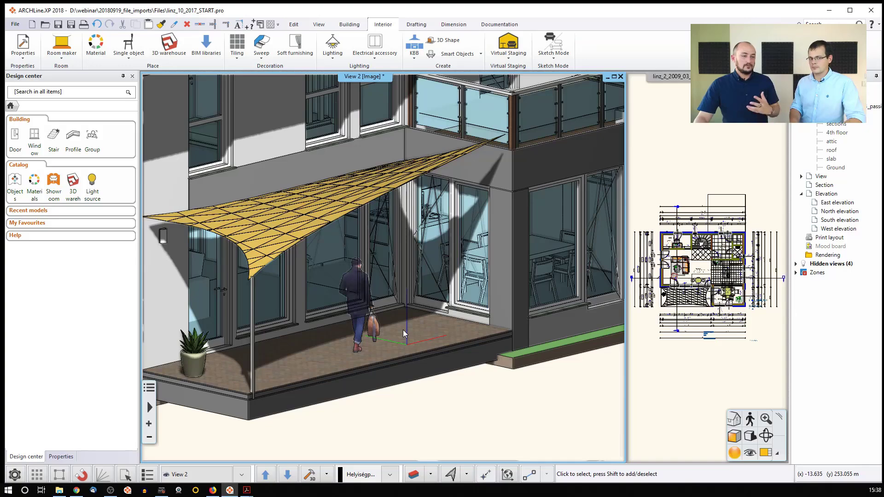
- Move the walking person object on the ground floor plan about 1.02 m straight toward the house wall
left_click(654, 301)
scroll(696, 288, "up", 3)
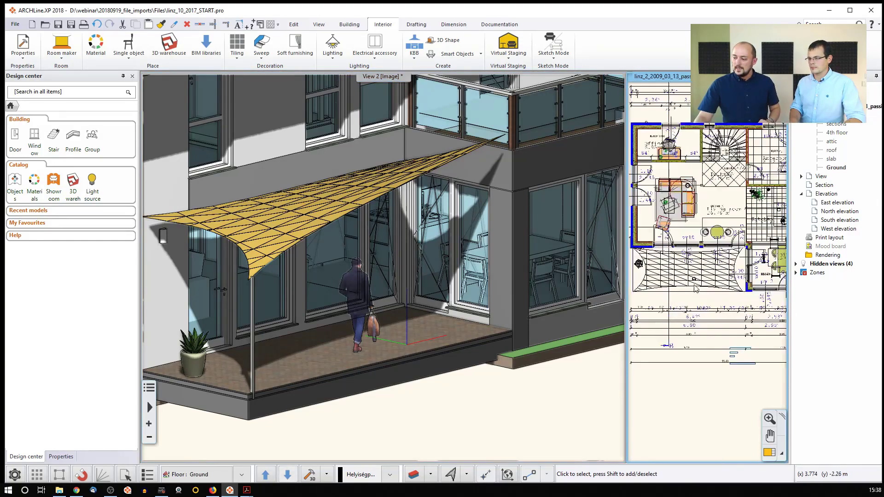
scroll(696, 289, "up", 2)
left_click(698, 285)
scroll(705, 276, "up", 4)
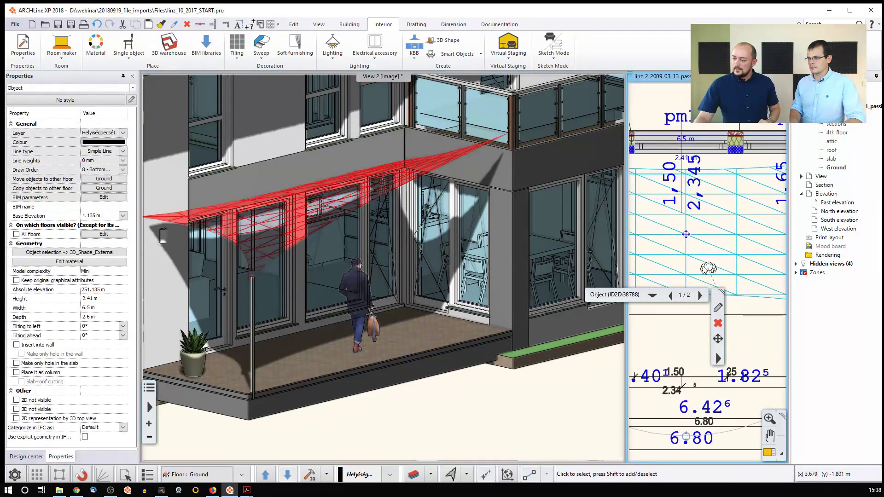
left_click(709, 269)
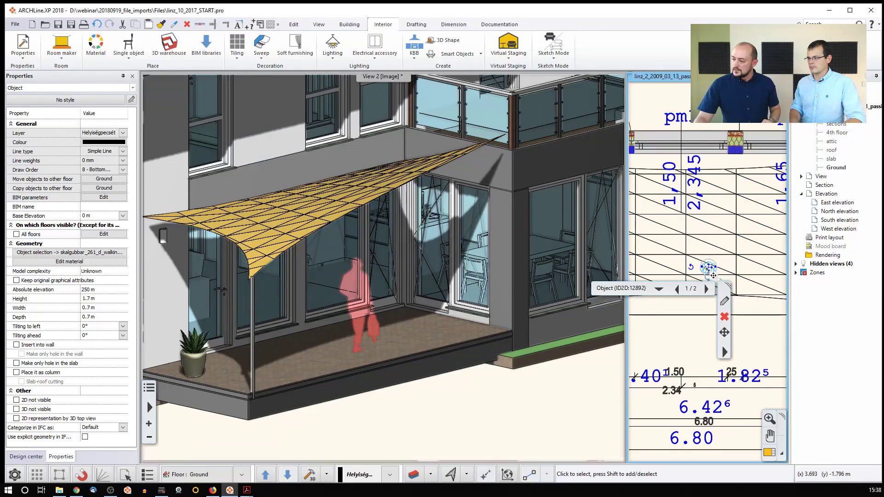
left_click(713, 275)
left_click(732, 278)
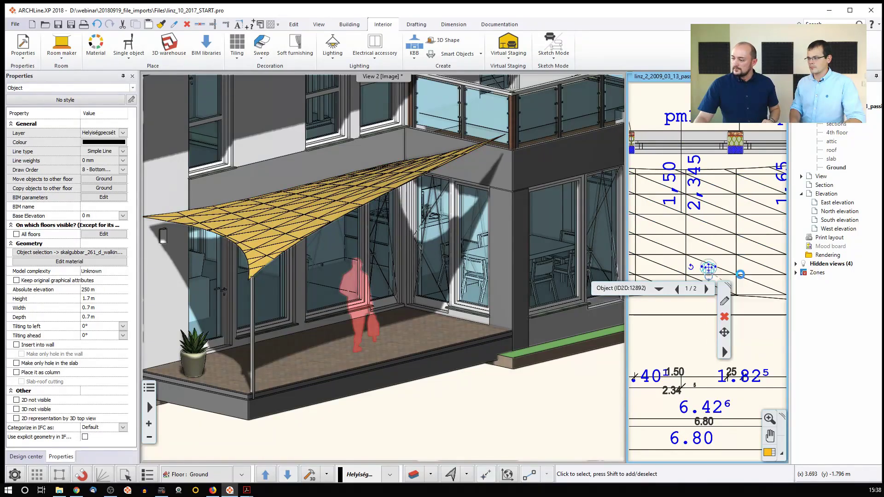
left_click(712, 203)
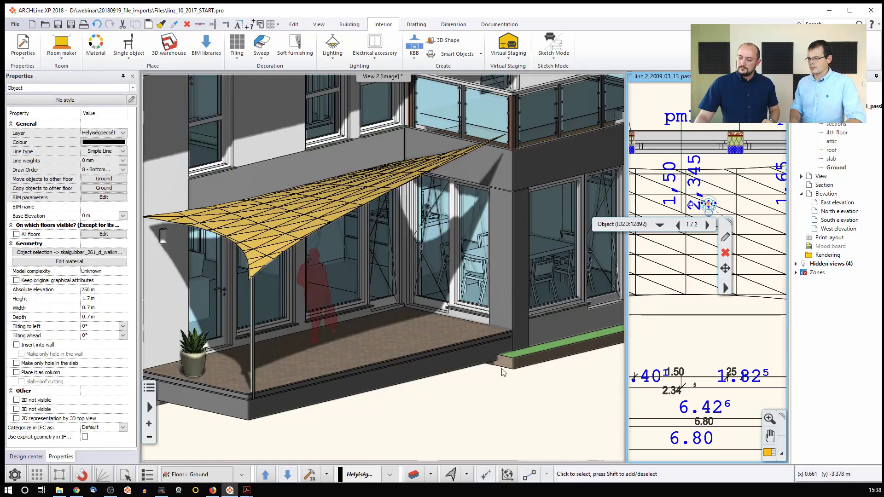
left_click(448, 398)
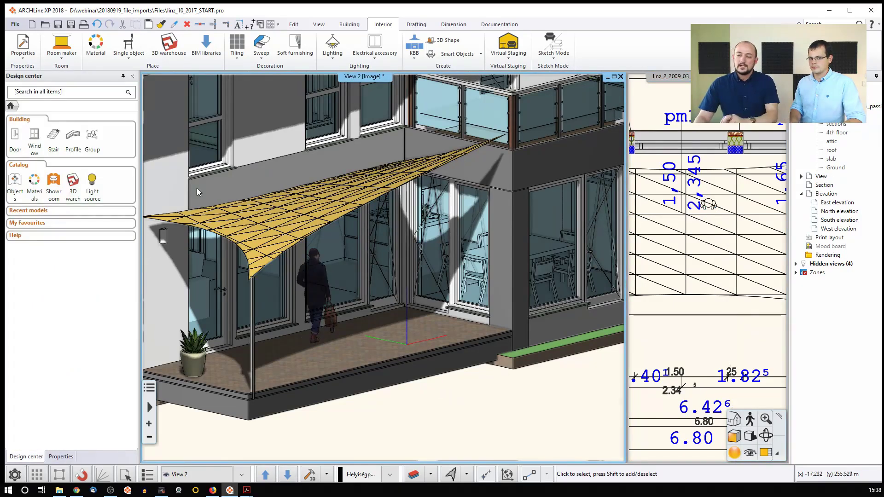
- Search the 3D Warehouse for "bench"
left_click(171, 46)
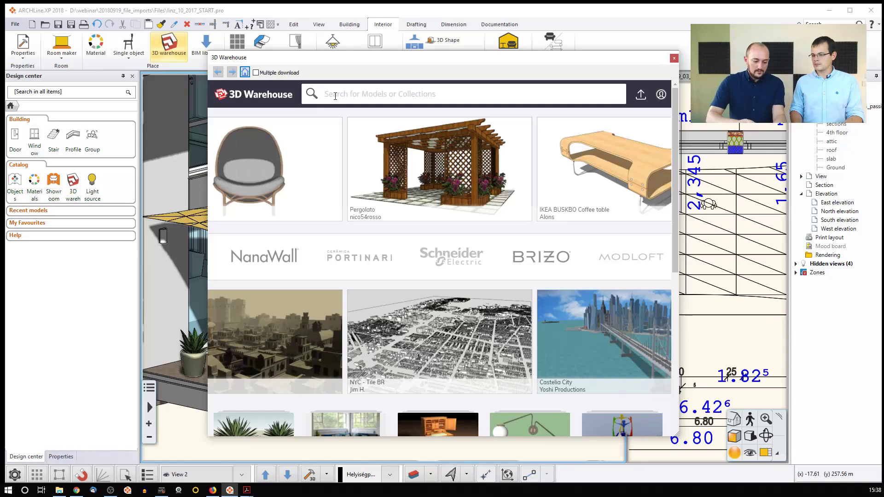
type("bench")
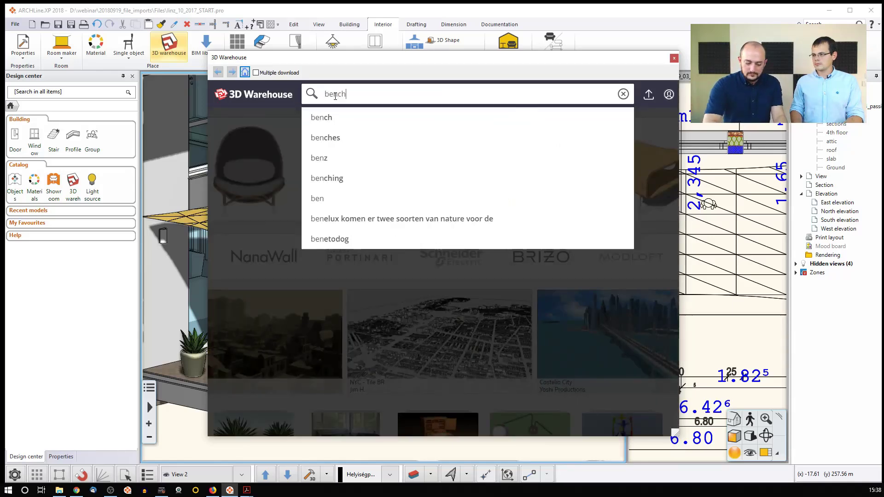
key("Return")
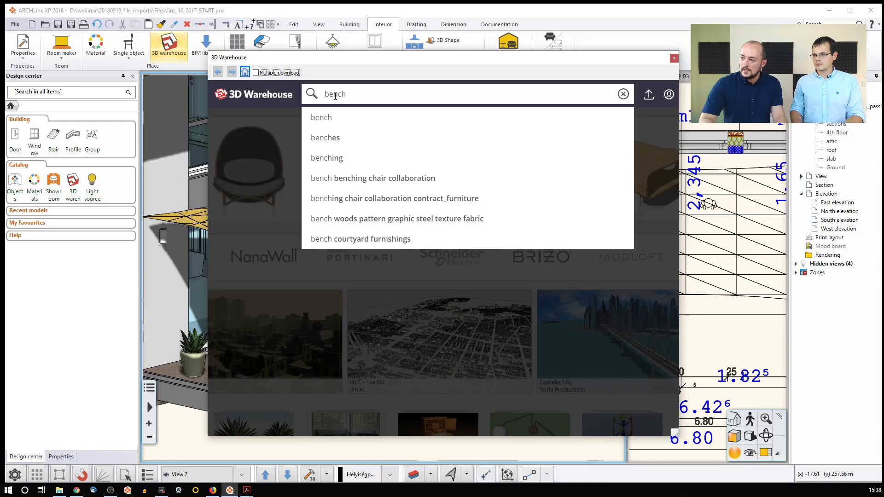
left_click(356, 96)
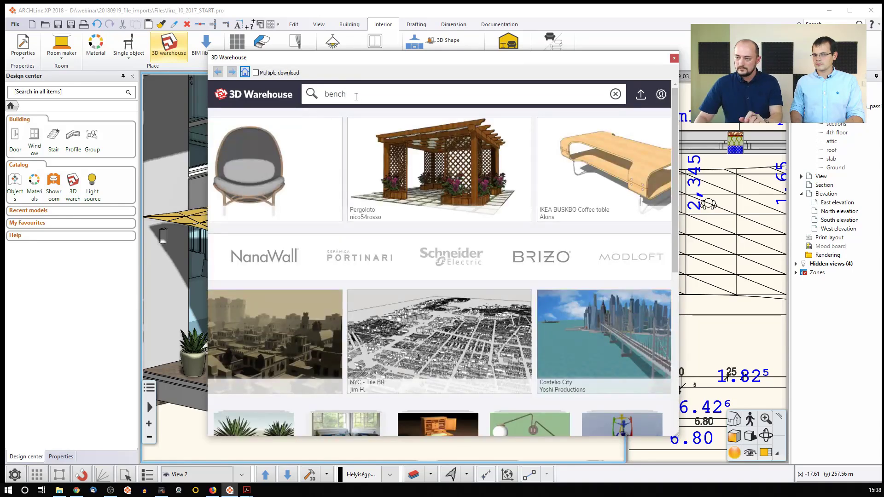
key("Return")
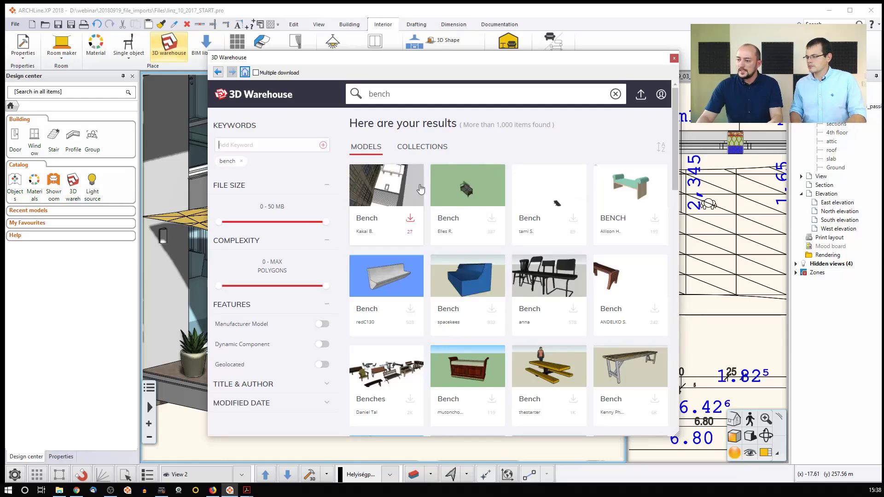
- Find the orange wooden-slat bench with dark metal armrests among the results and open its model page
scroll(548, 290, "down", 3)
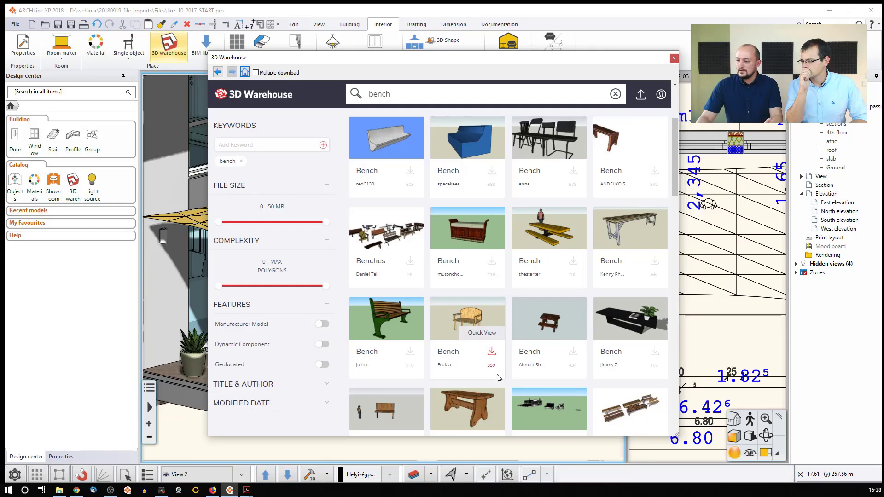
scroll(498, 377, "down", 2)
scroll(493, 375, "down", 4)
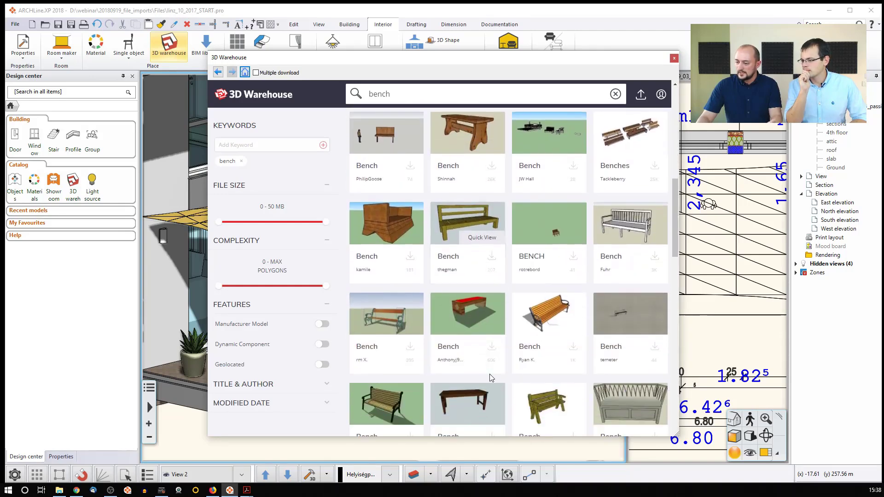
left_click(549, 307)
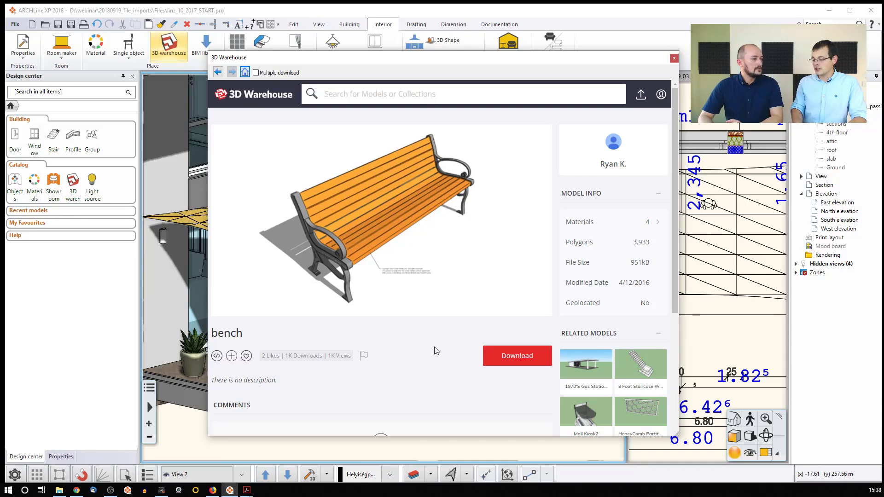
- Download the bench as a SketchUp 2018 Model and overwrite the existing object
scroll(437, 351, "down", 1)
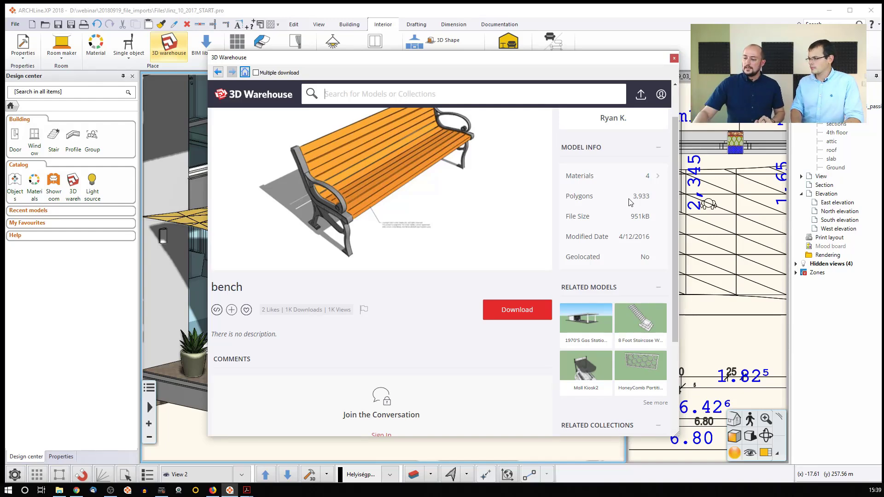
left_click(517, 314)
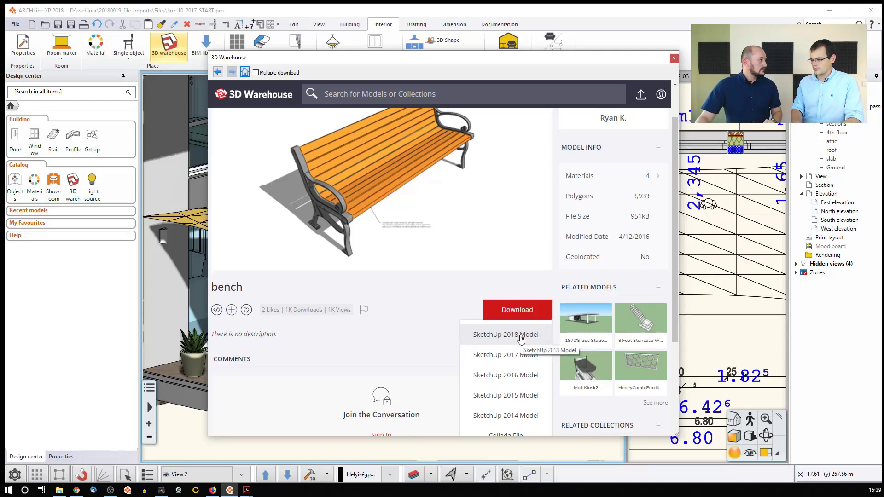
left_click(521, 335)
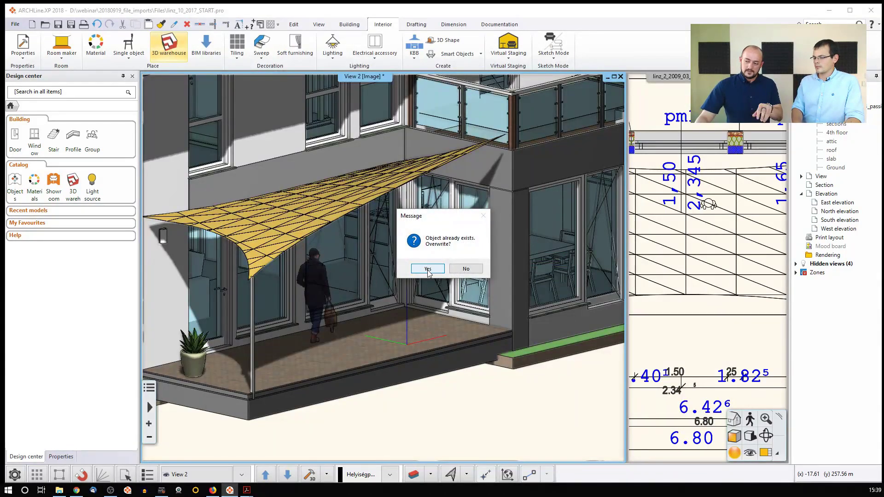
left_click(428, 270)
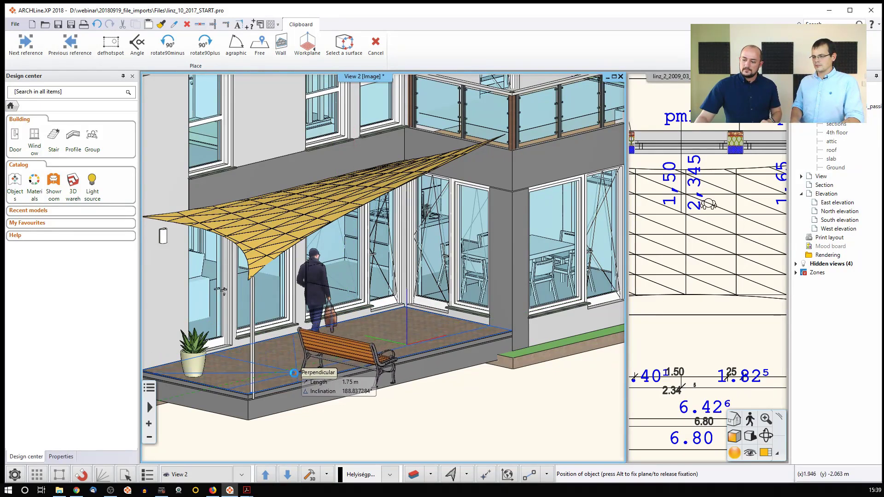
- Place the bench near the front edge of the terrace beside the shade post, rotate it slightly, and check it on the floor plan
left_click(287, 376)
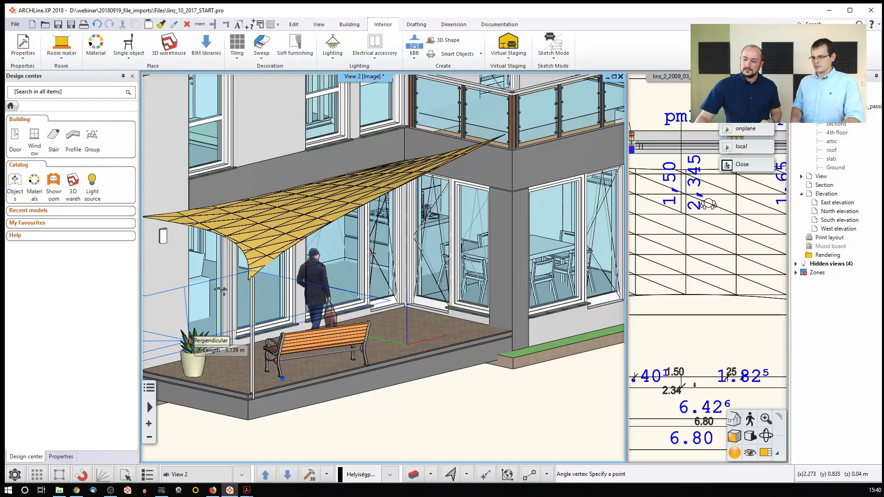
left_click(191, 349)
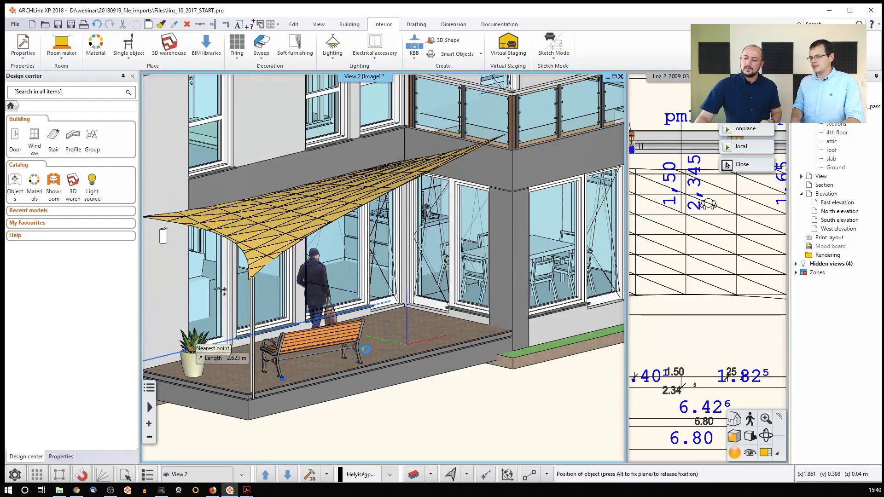
key("Escape")
left_click(640, 310)
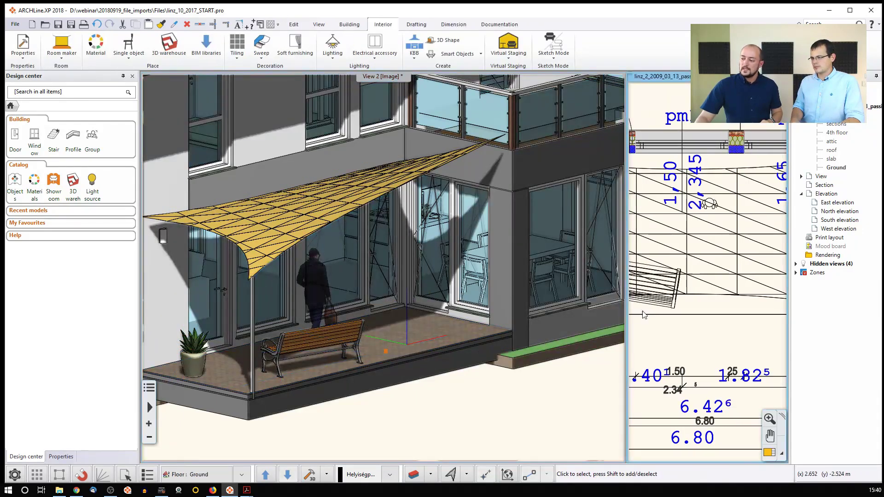
mouse_move(640, 311)
middle_mouse_down()
mouse_move(715, 298)
mouse_move(716, 291)
middle_mouse_up()
scroll(716, 290, "down", 2)
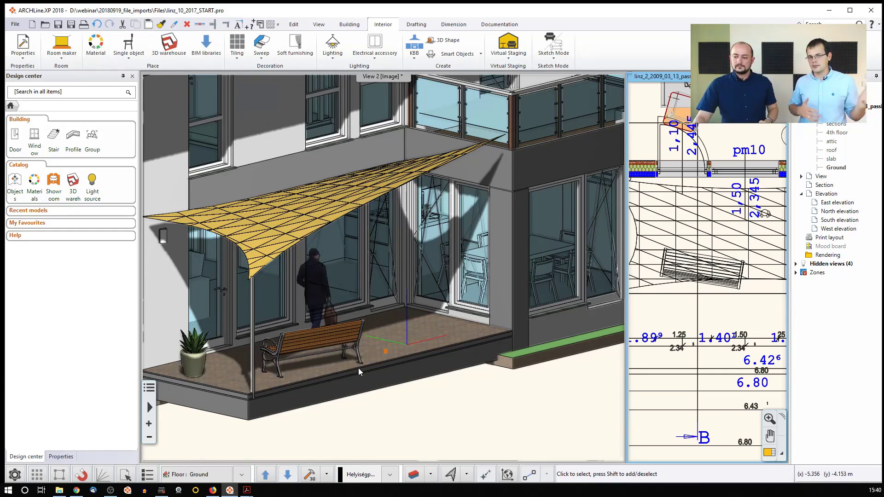
- Turn off the shadows in the 3D view of the terrace
left_click(399, 407)
left_click(750, 436)
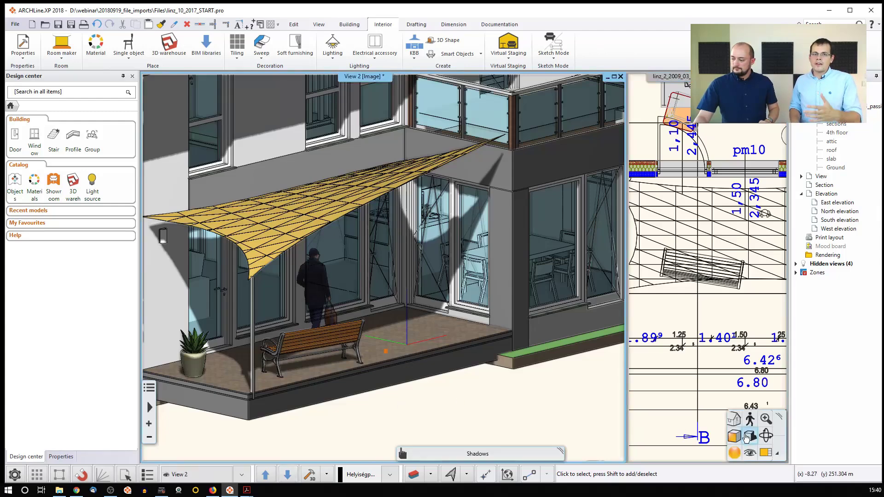
left_click(777, 377)
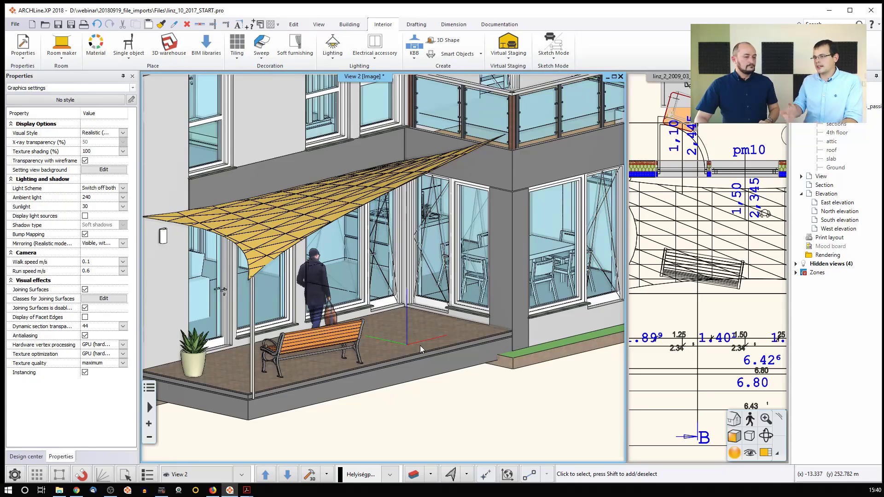
- Examine the manufacturer brands offered in the Showroom BIM library and close it
left_click(206, 50)
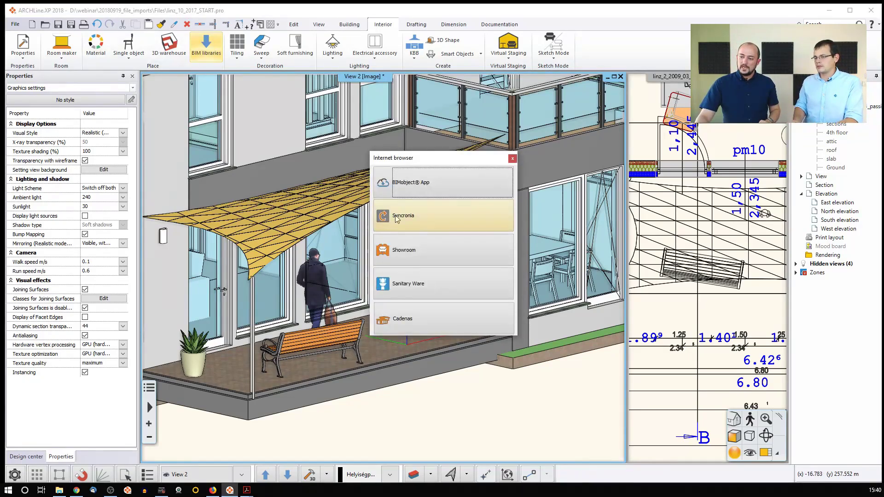
left_click(424, 255)
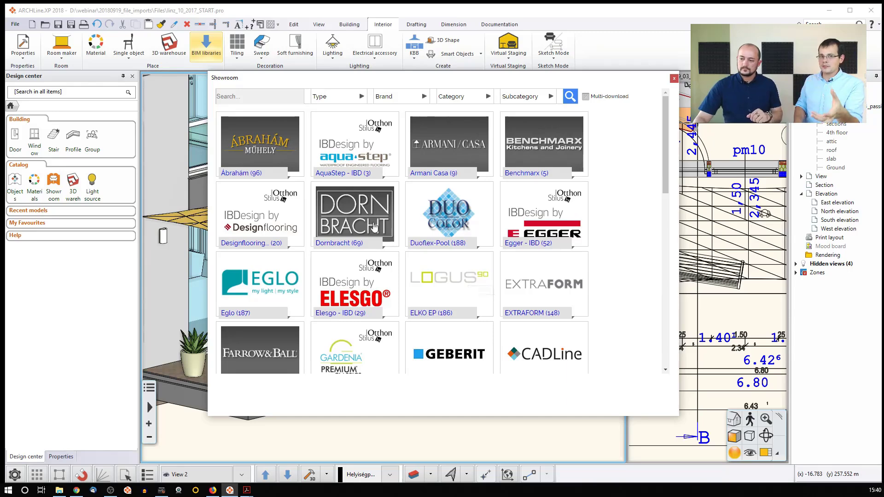
scroll(344, 233, "down", 3)
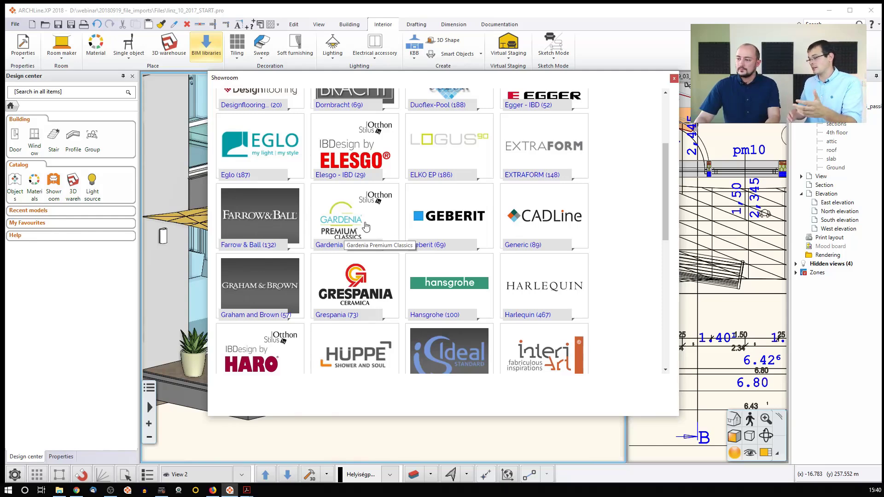
scroll(447, 257, "down", 4)
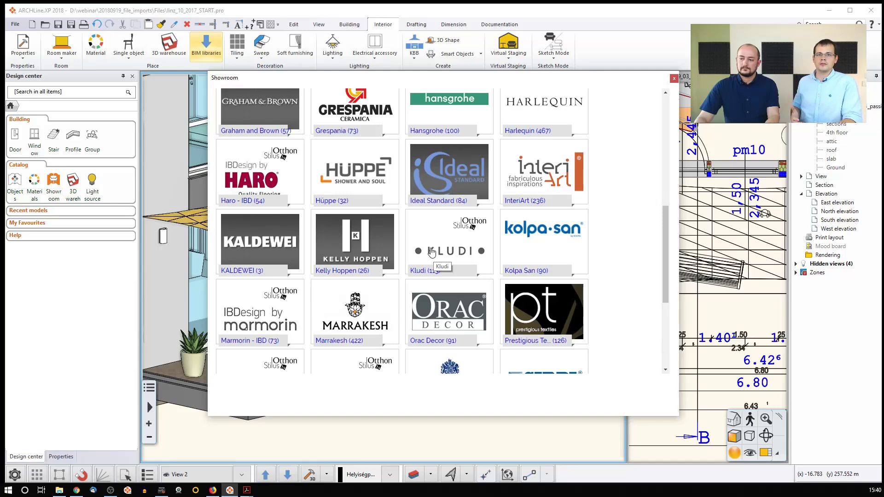
scroll(432, 252, "down", 8)
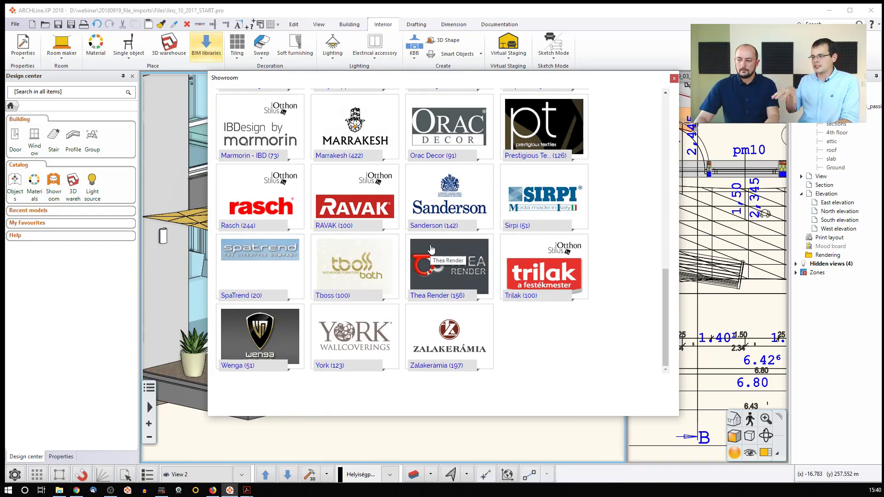
scroll(380, 244, "up", 15)
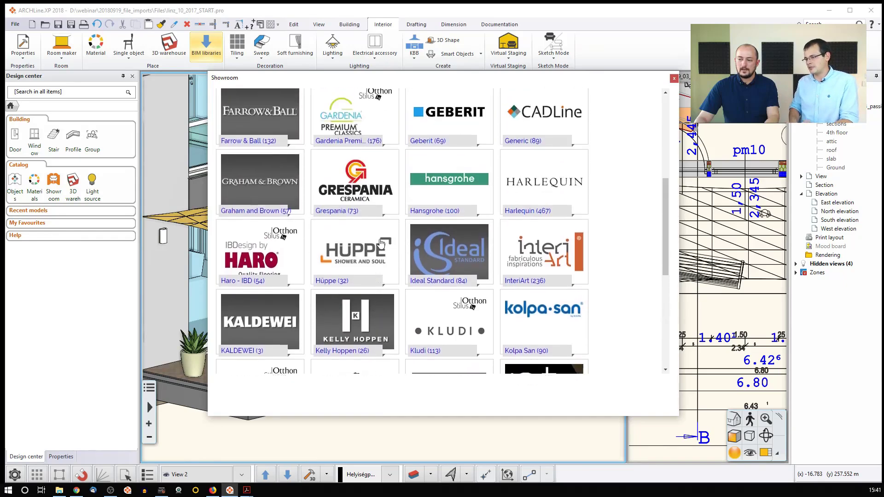
scroll(380, 244, "up", 5)
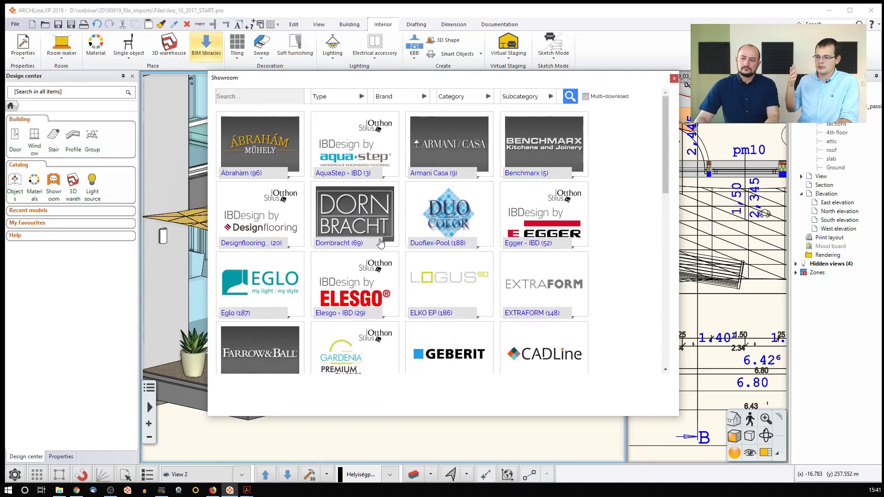
scroll(380, 243, "down", 5)
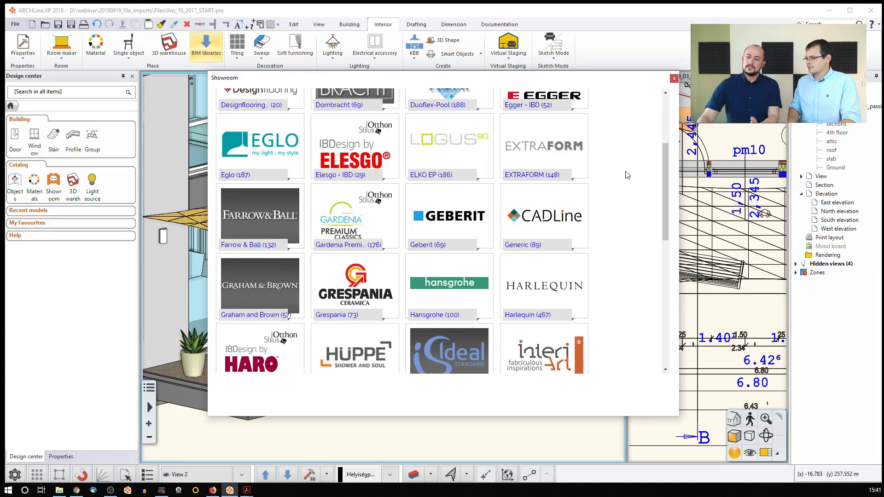
left_click(674, 78)
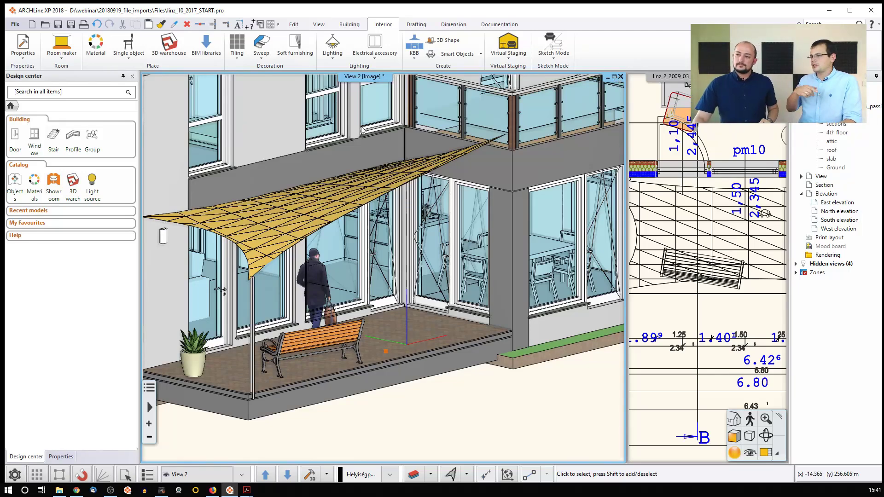
- Open the BIMobject App from the BIM libraries, view its product catalogue and filters, and close it
left_click(205, 46)
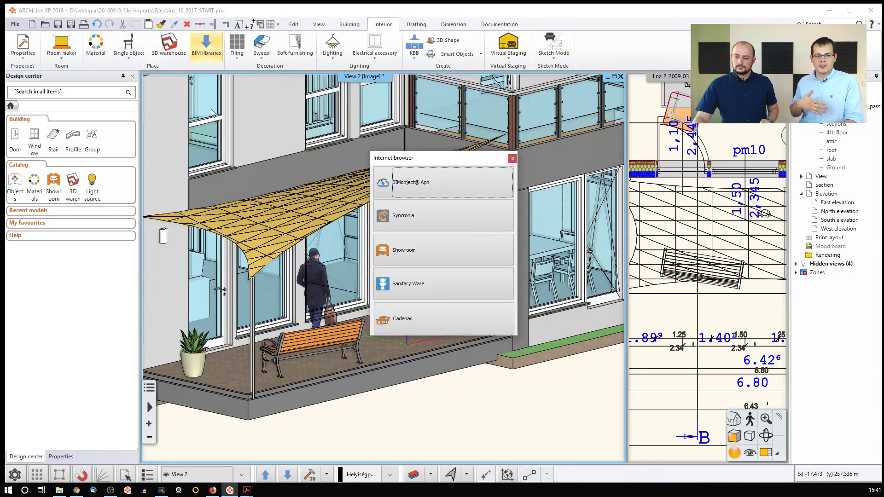
left_click(400, 188)
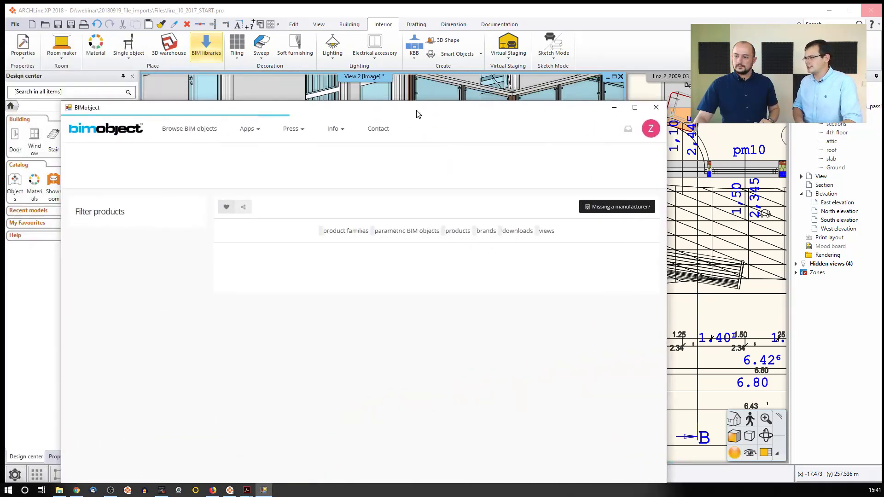
left_click_drag(418, 114, 511, 58)
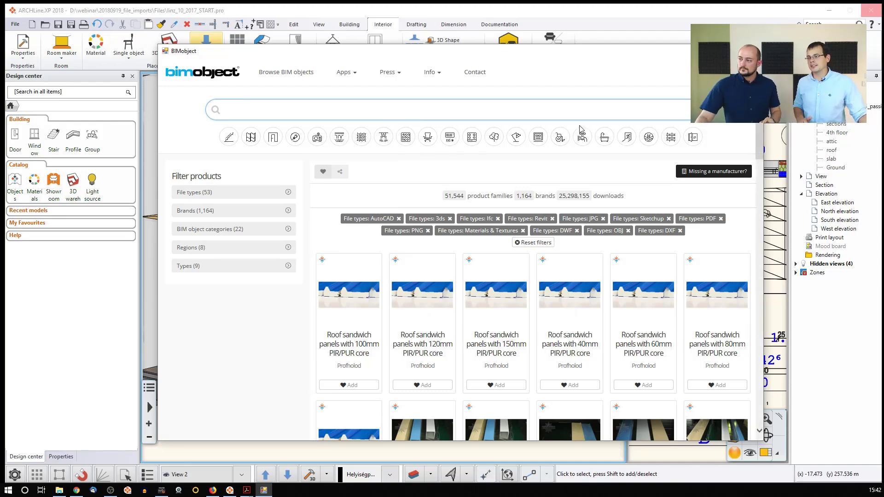
left_click(753, 51)
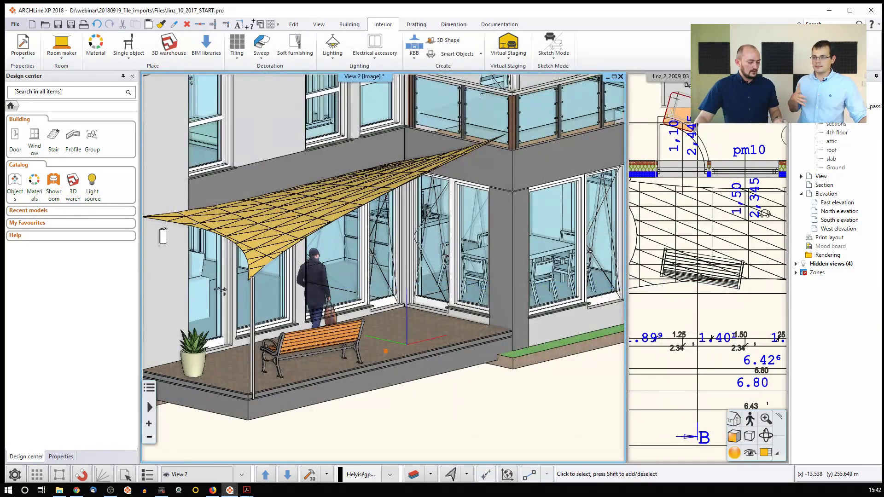